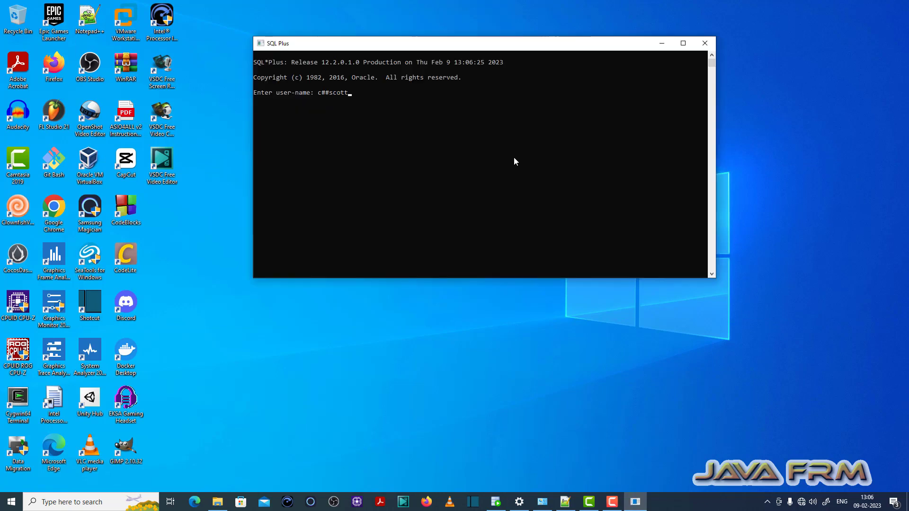
Log in to SQL*Plus and reach the SQL prompt connected to Oracle Database 12c
key("Return")
key("Return")
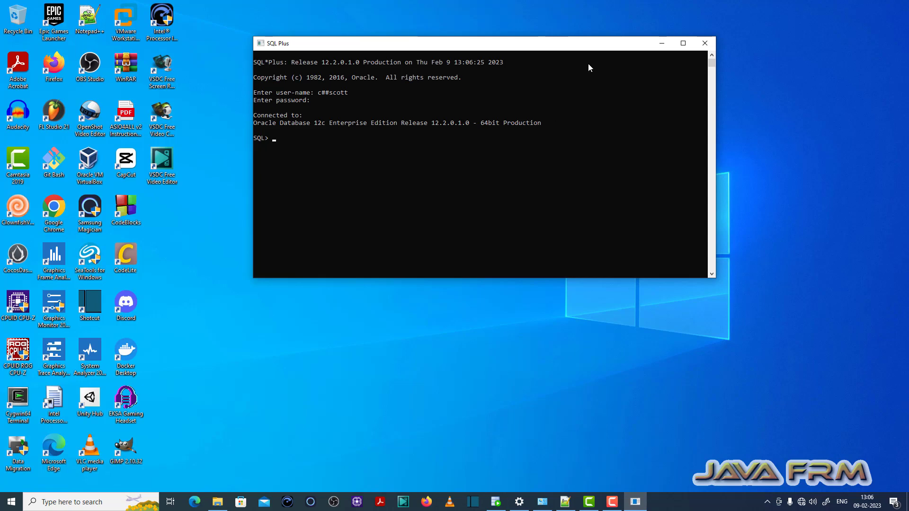
scroll(592, 50, "up", 3, "ctrl")
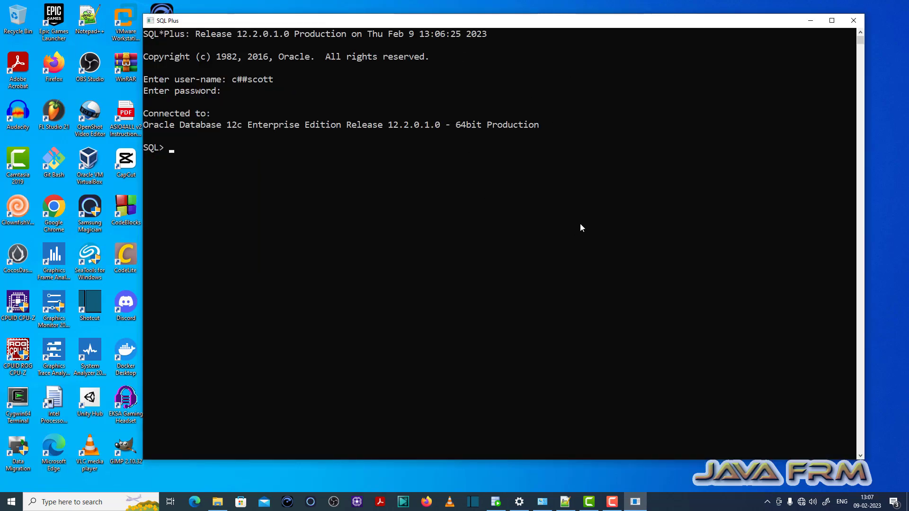
type("cre")
type("ate tabl")
type("es")
type(" emp (na")
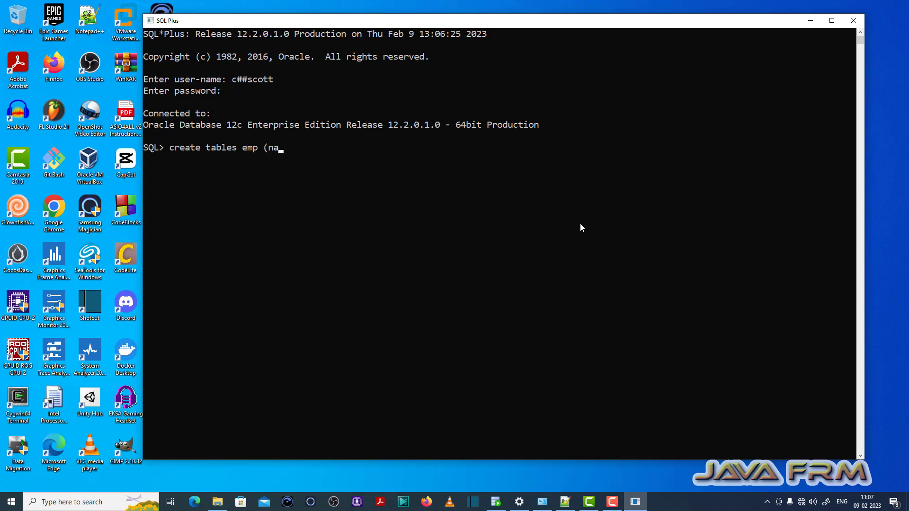
type("me varchar")
type("2(10")
type("));")
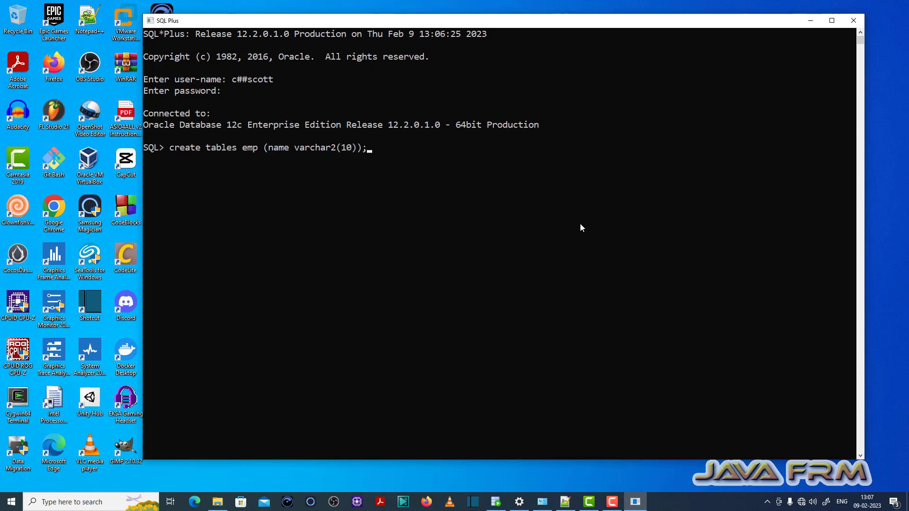
Run 'create tables emp (name varchar2(10));', which fails with ORA-00901 invalid CREATE command
key("Return")
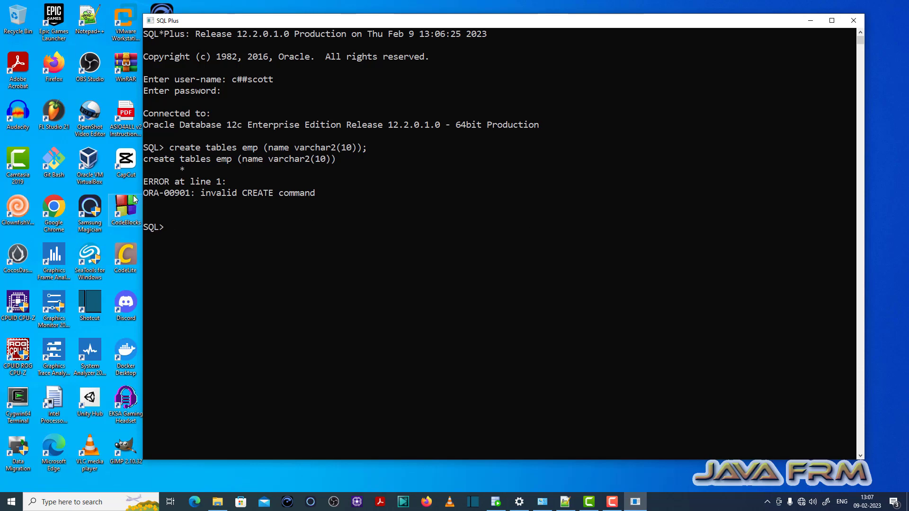
Highlight the ORA-00901 error line, then mark the misspelled keyword 'tables' in the statement
left_click_drag(145, 193, 317, 194)
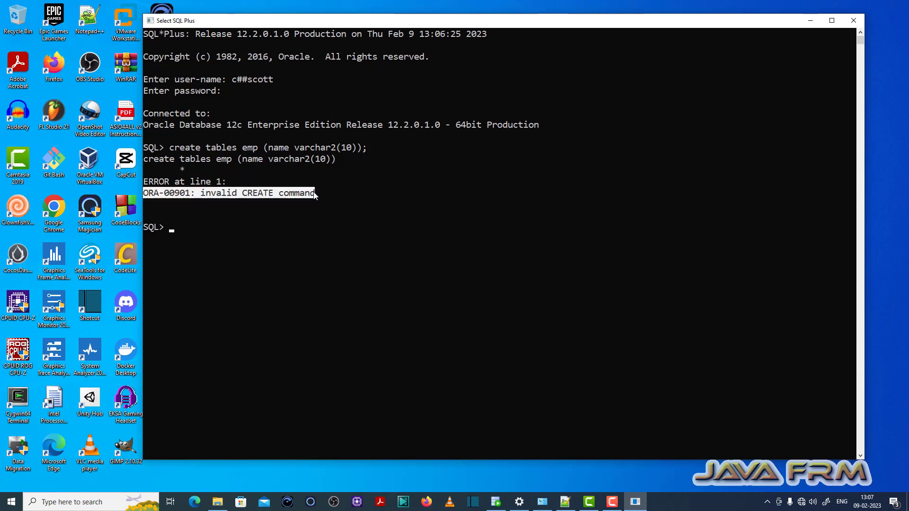
left_click(247, 195)
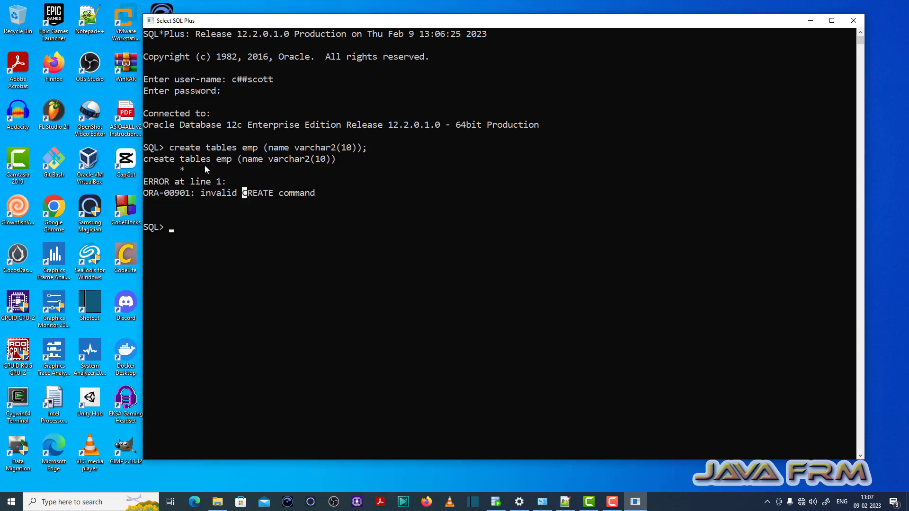
left_click_drag(170, 151, 204, 149)
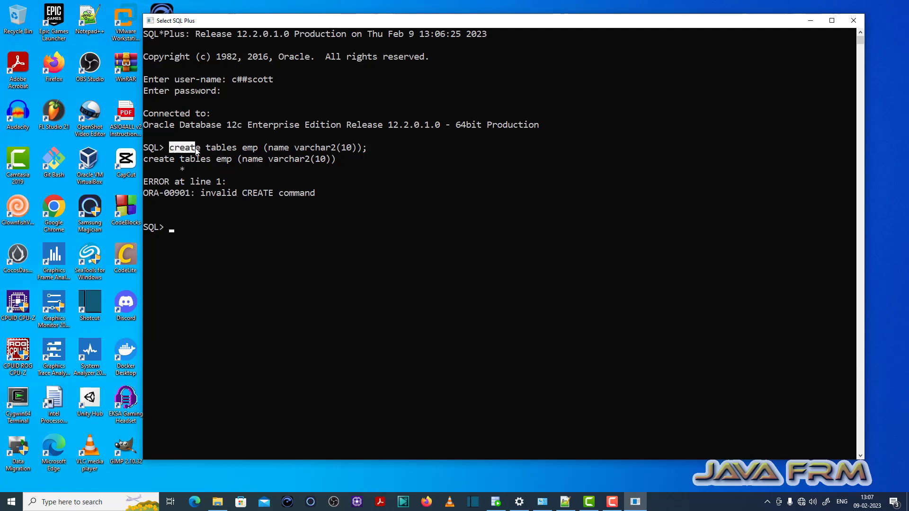
left_click(204, 149)
double_click(222, 149)
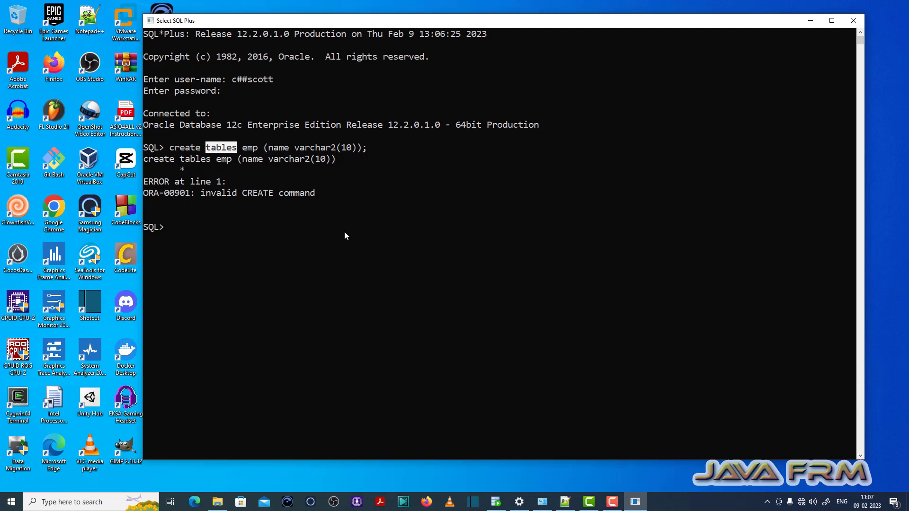
Recall the command, correct 'tables' to 'table', and run it to get 'Table created.'
key("Up")
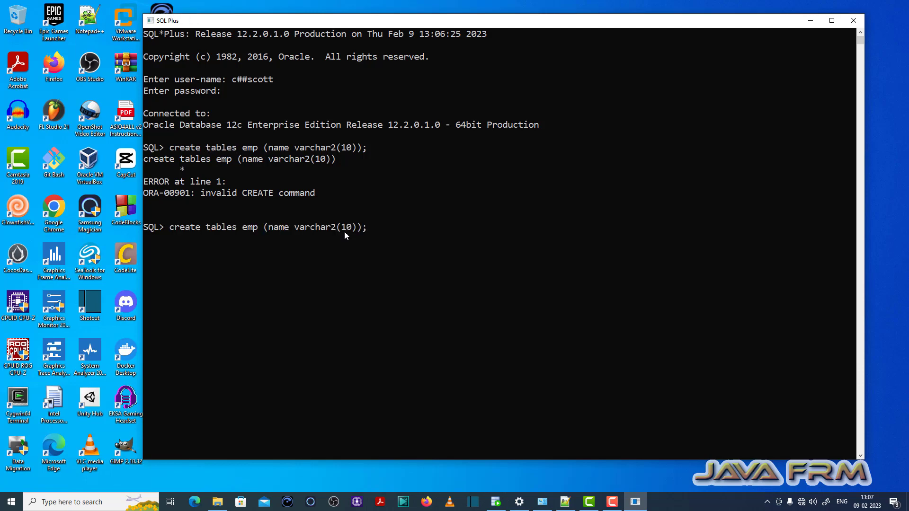
key("Left")
key("Left")
key("Left")
key("Left")
key("Left")
key("Left")
key("BackSpace")
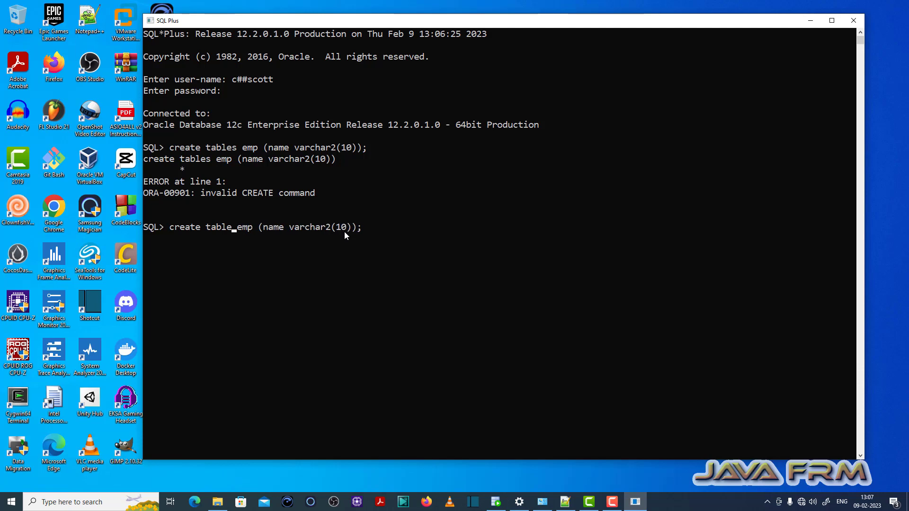
key("Return")
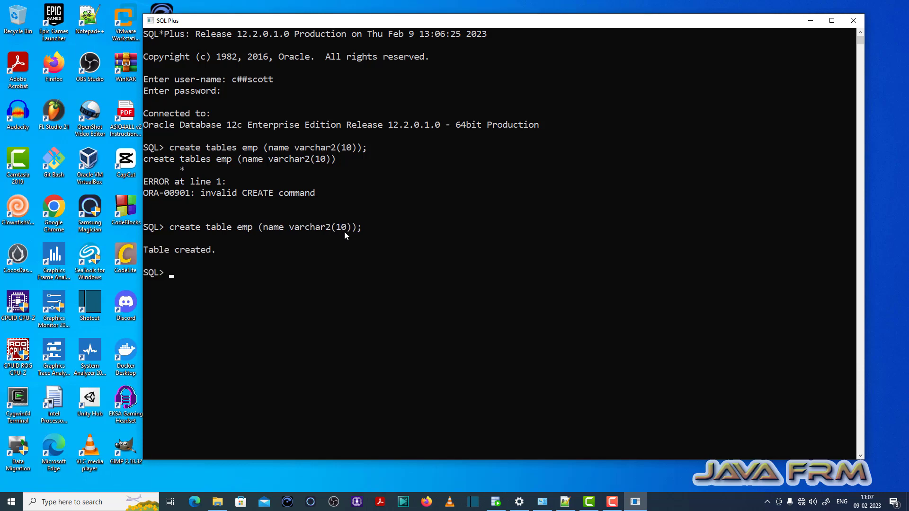